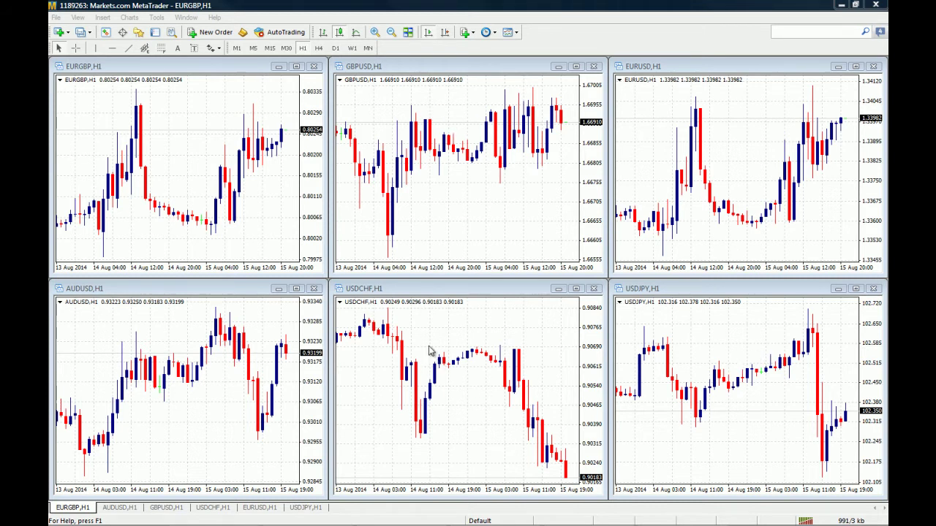
click(158, 337)
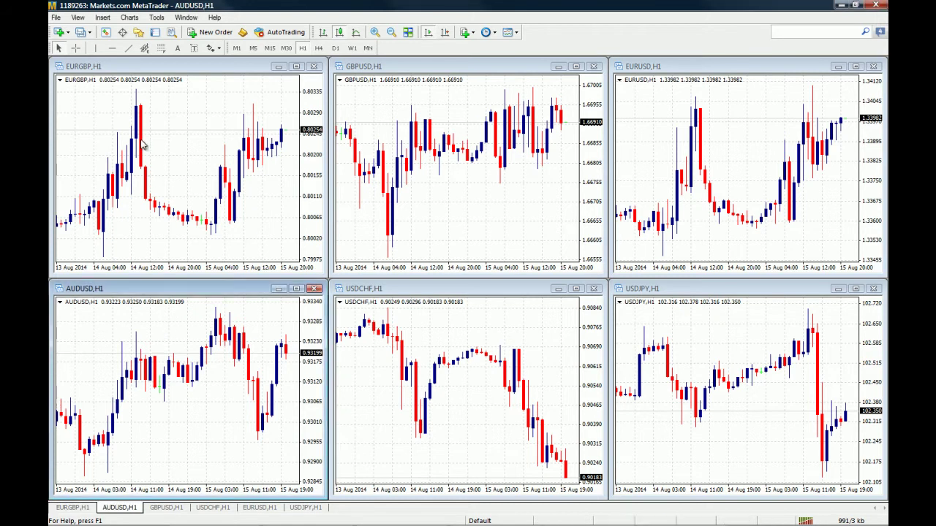
click(161, 254)
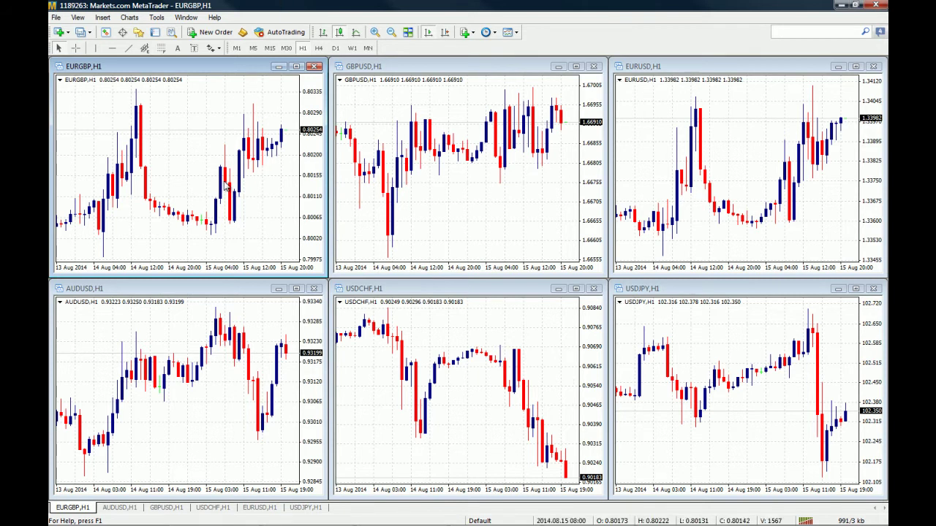
mouse_move(229, 185)
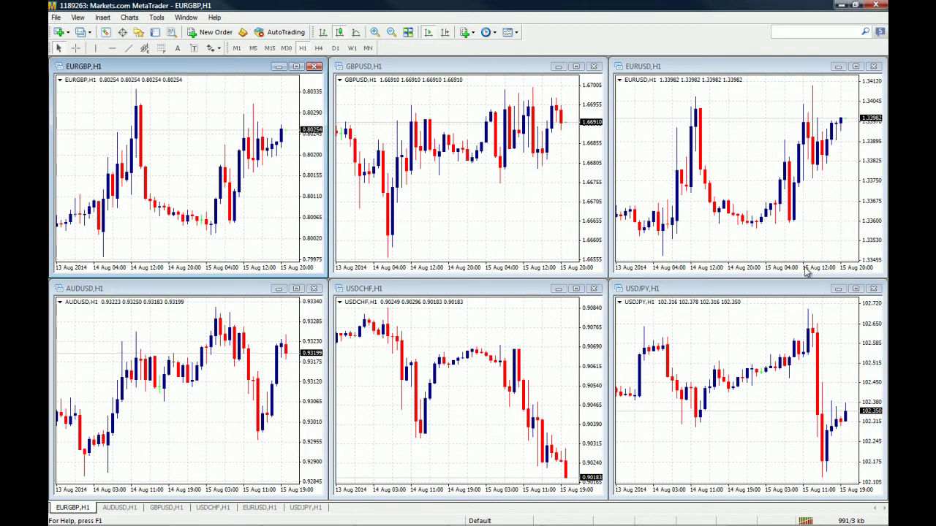
click(795, 406)
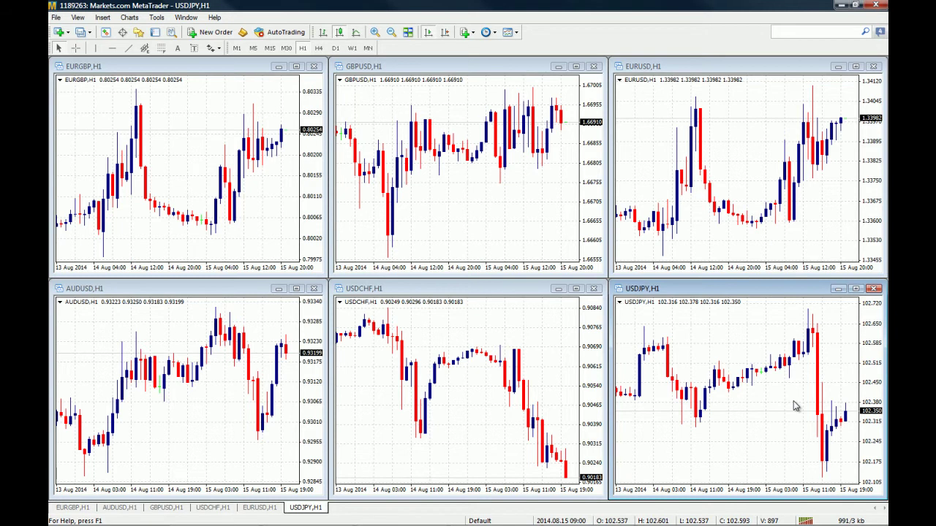
click(501, 322)
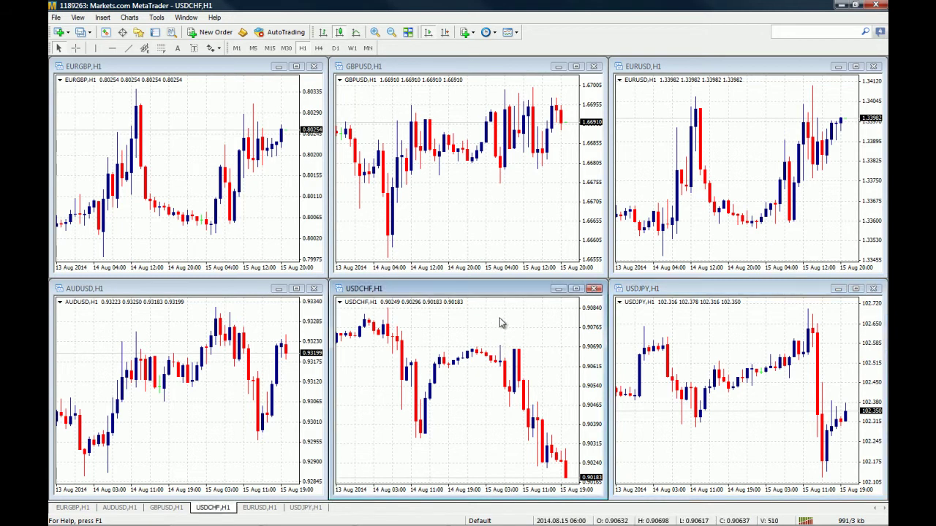
click(561, 203)
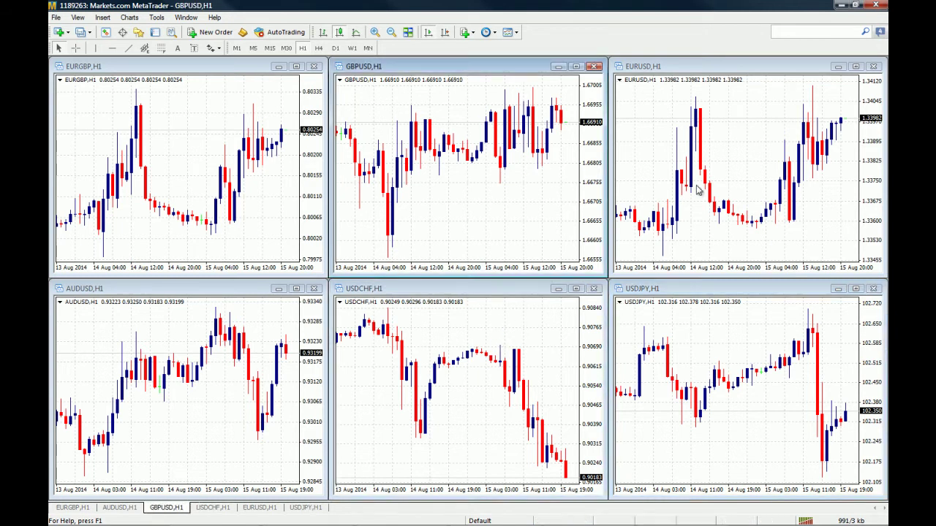
- Switch the chart workspace to the British Pound profile
click(59, 19)
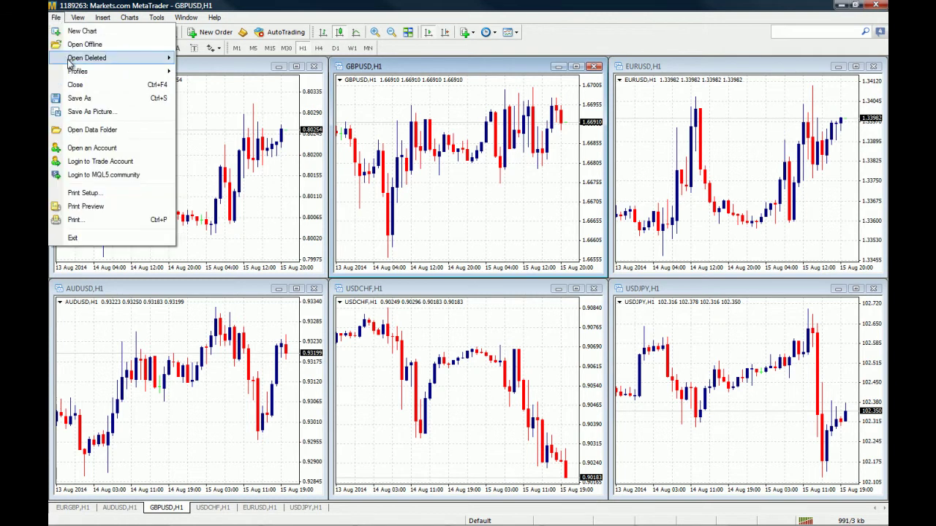
mouse_move(78, 71)
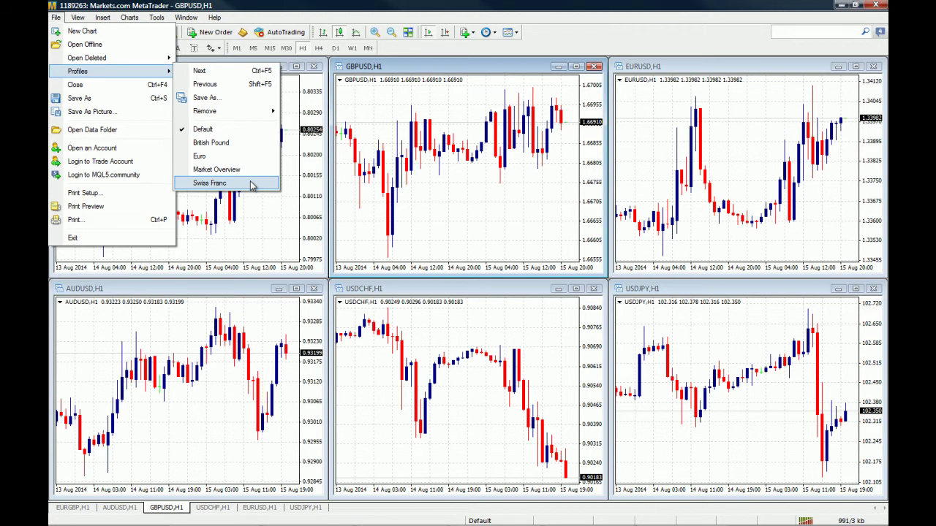
click(242, 143)
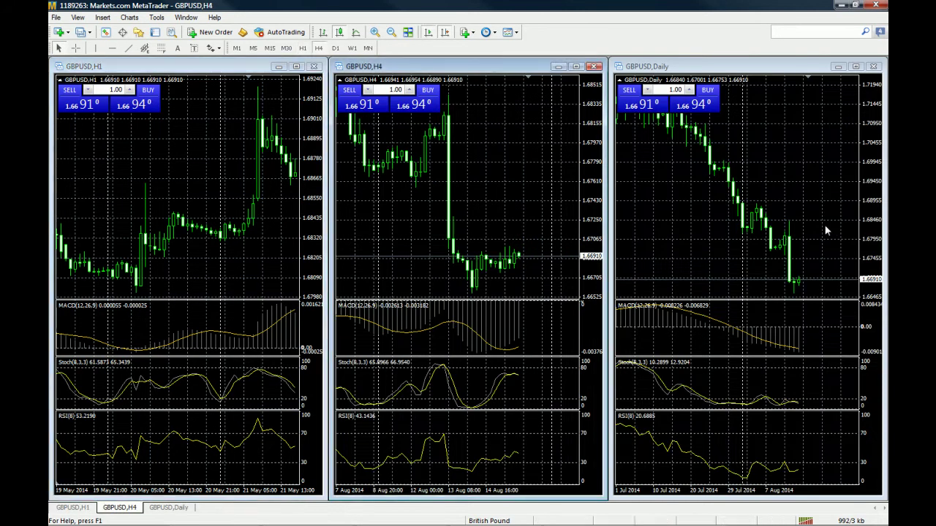
- Change the GBPUSD Daily chart and the GBPUSD H1 chart to the M5 timeframe
click(804, 229)
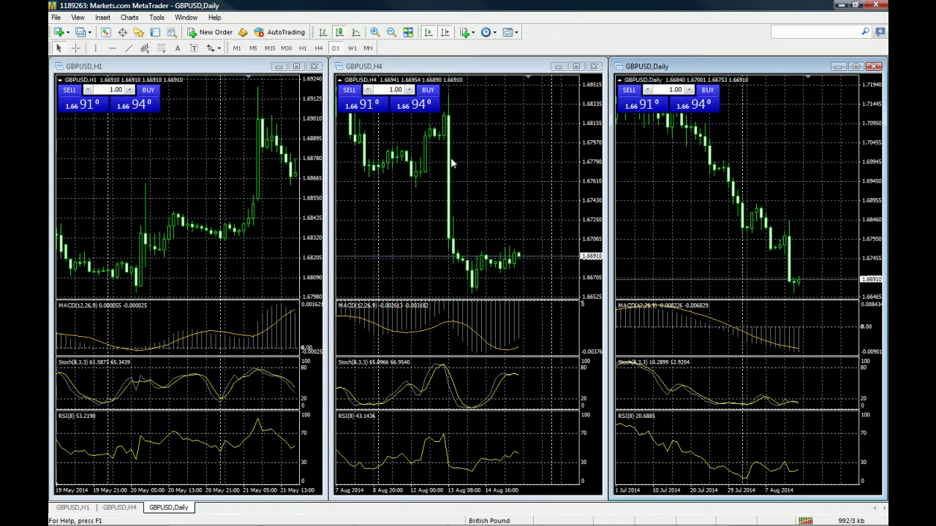
click(253, 48)
click(110, 256)
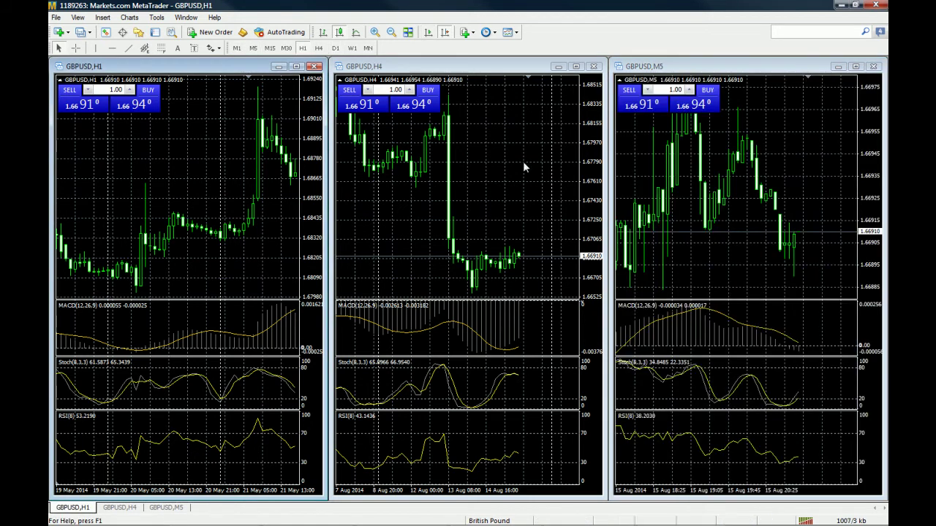
click(253, 48)
- Change the middle GBPUSD chart to the M30 timeframe and the third GBPUSD chart to H1
key(ctrl+F6)
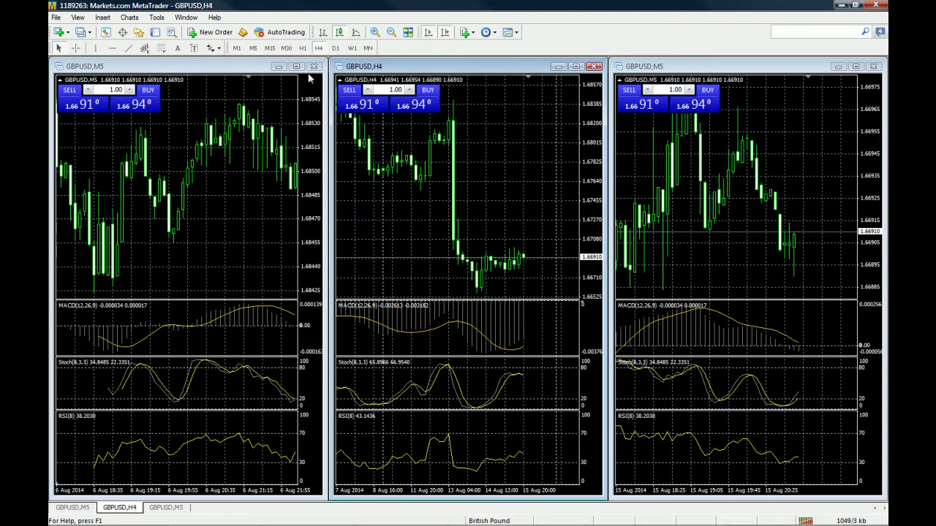
click(286, 48)
click(760, 140)
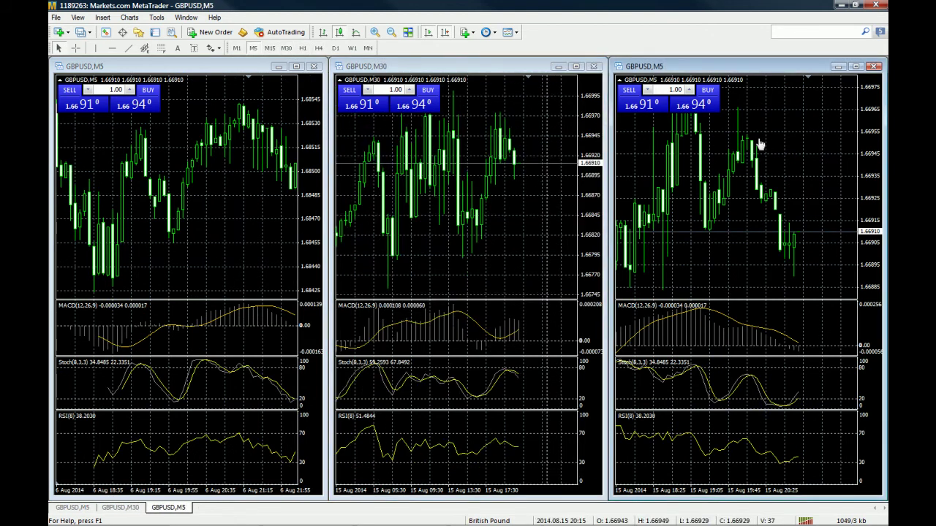
click(302, 47)
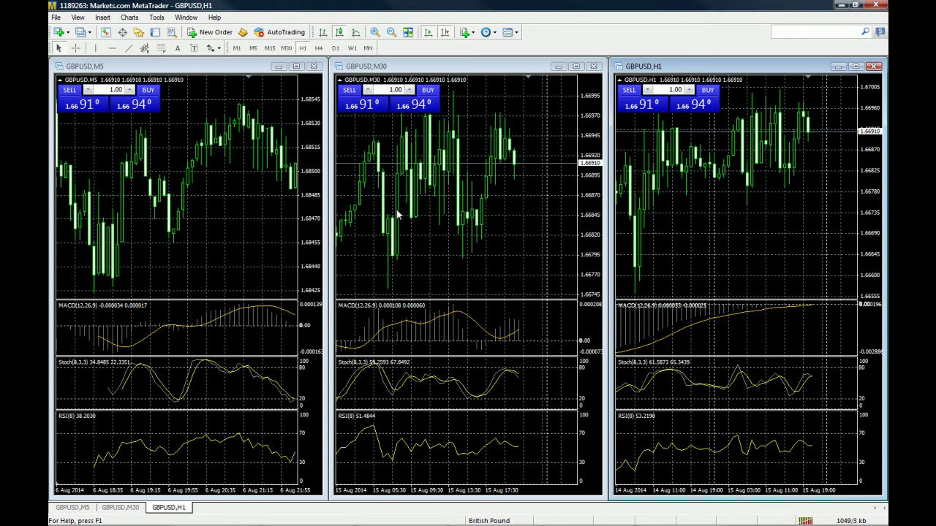
- Switch the workspace back to the Default profile and activate its EURGBP chart
click(57, 17)
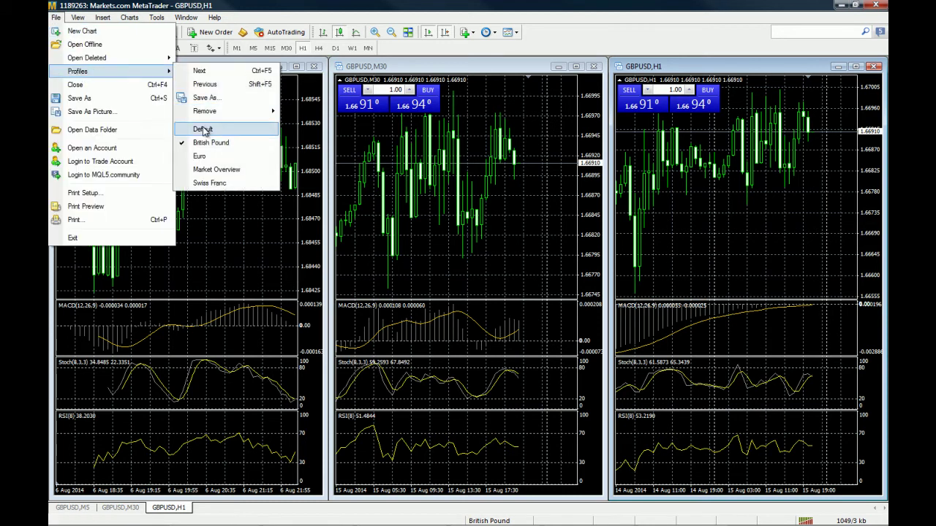
click(203, 129)
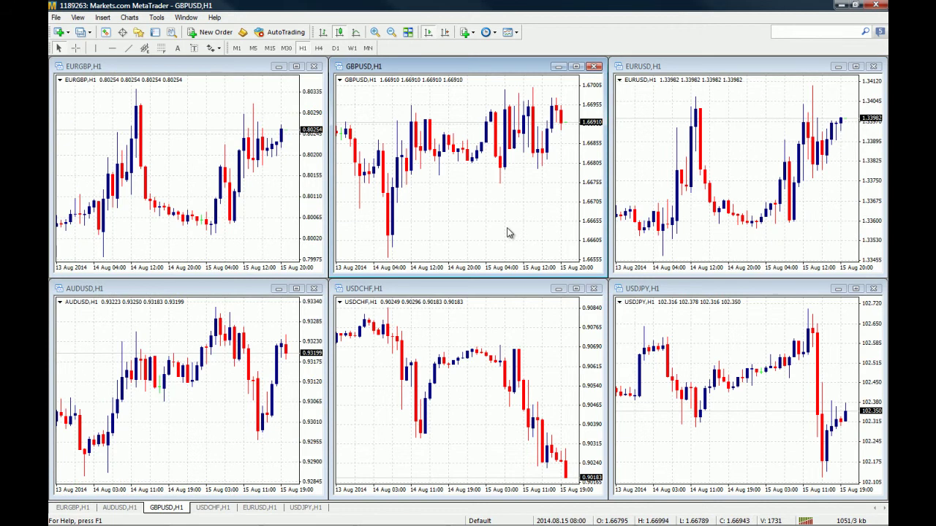
click(152, 111)
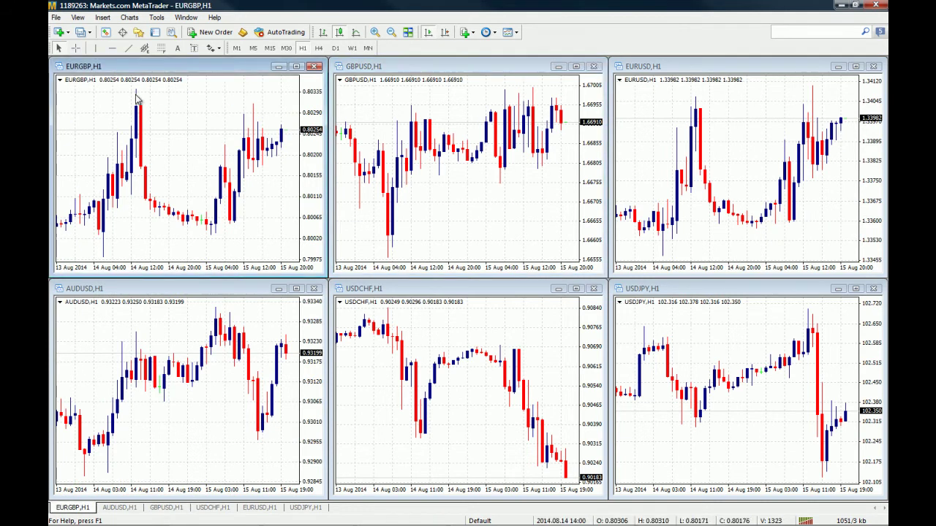
- Save the current layout of six currency pair charts as a new profile named Majors
click(56, 17)
mouse_move(76, 72)
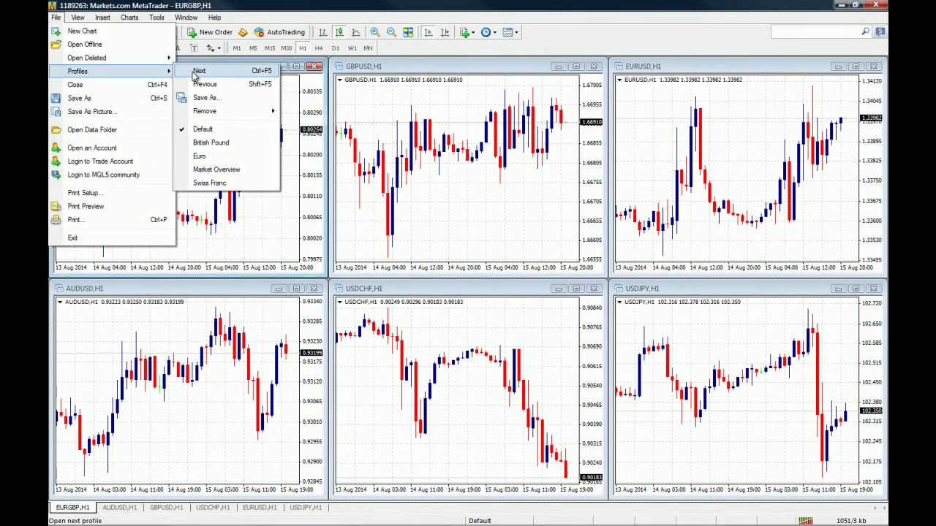
click(253, 103)
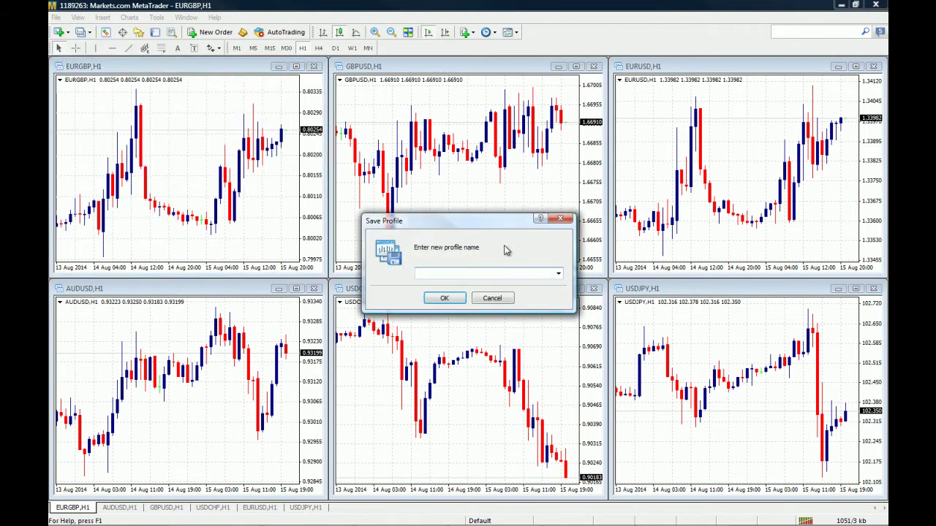
text(Majors)
click(441, 298)
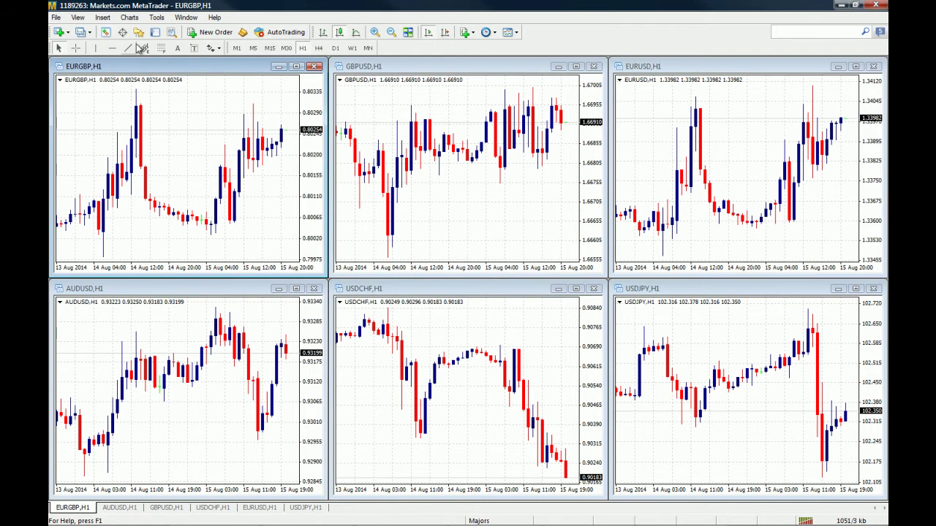
- Replace the upper row's EURGBP, GBPUSD and EURUSD charts with APPLE., GOOGLE and GoldmnSachs from the Market Watch
click(105, 33)
drag(191, 103, 190, 257)
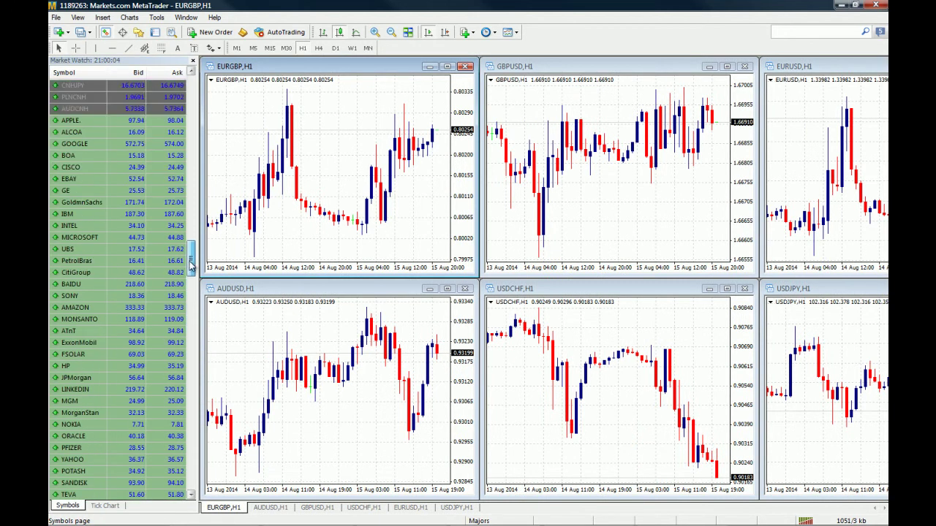
mouse_move(175, 247)
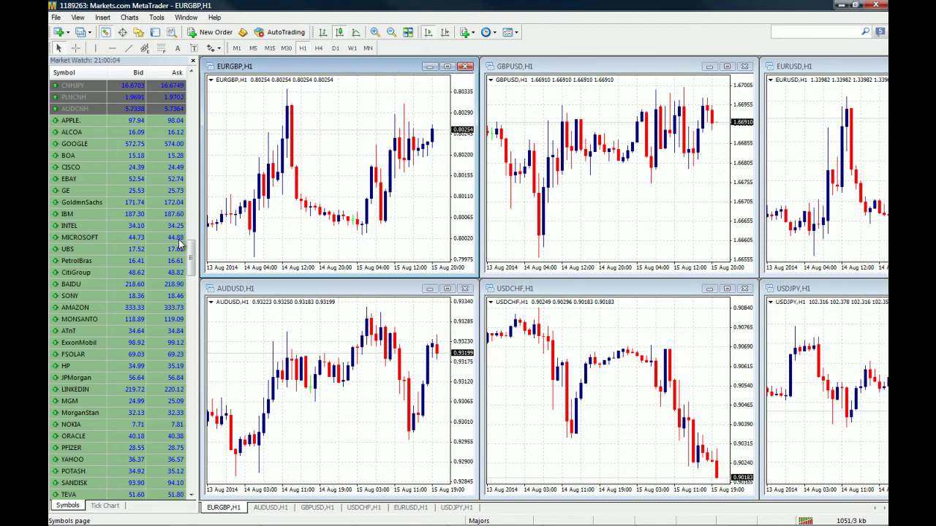
click(86, 122)
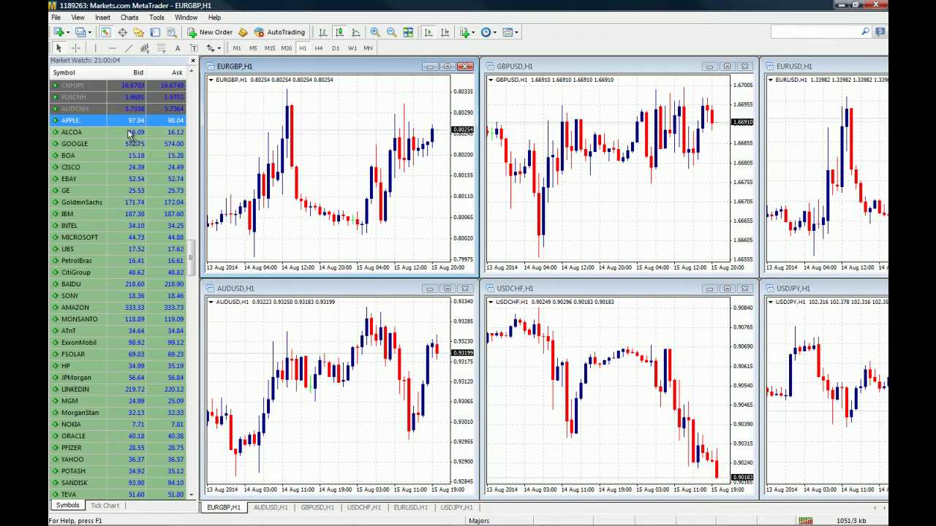
drag(81, 124, 263, 121)
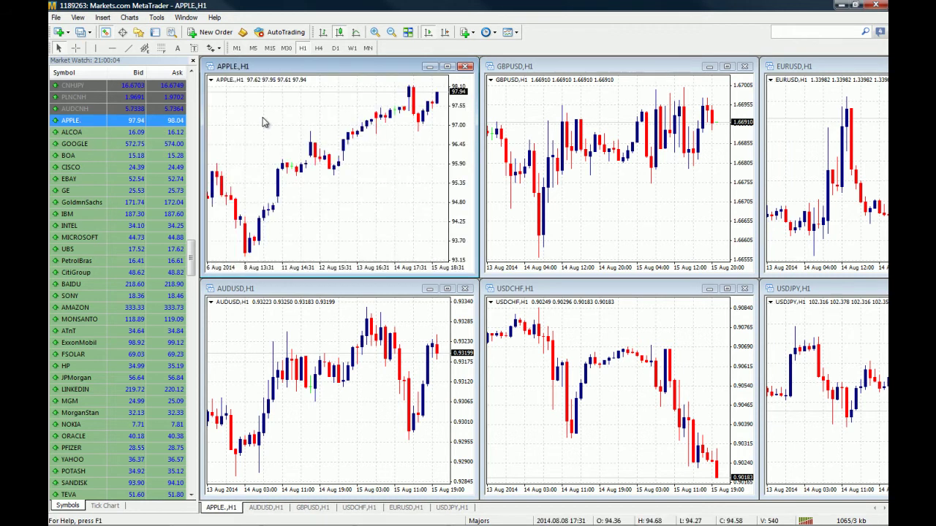
drag(83, 150, 581, 128)
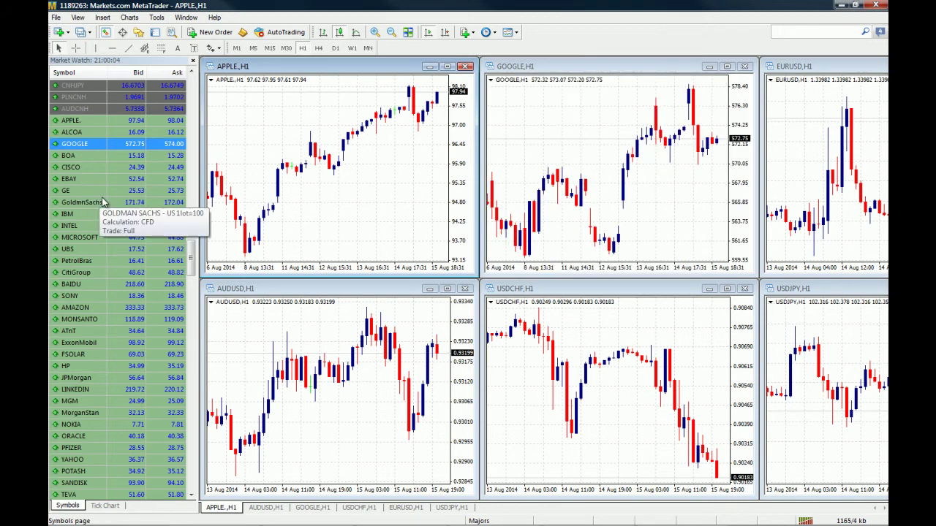
drag(97, 205, 783, 140)
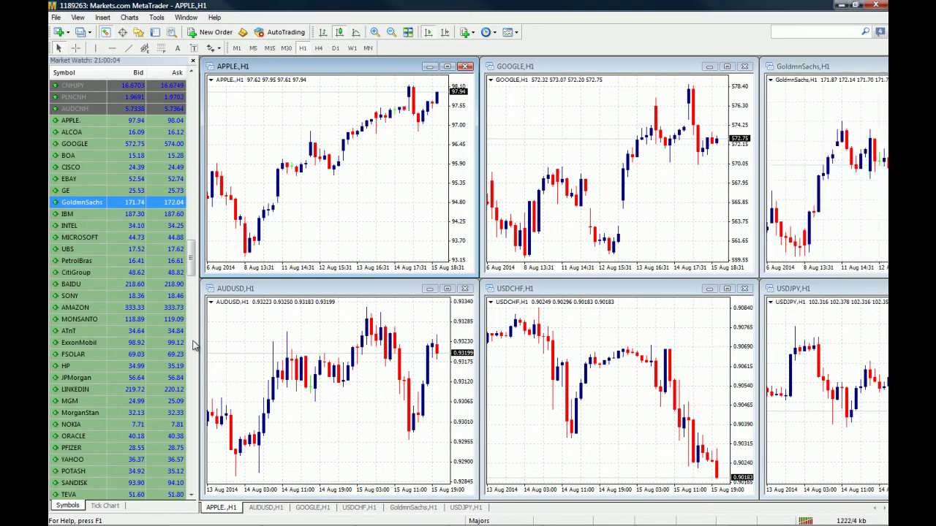
- Replace the lower row's AUDUSD, USDCHF and USDJPY charts with BAIDU, LINKEDIN and YAHOO, and hide the Market Watch
drag(85, 287, 261, 334)
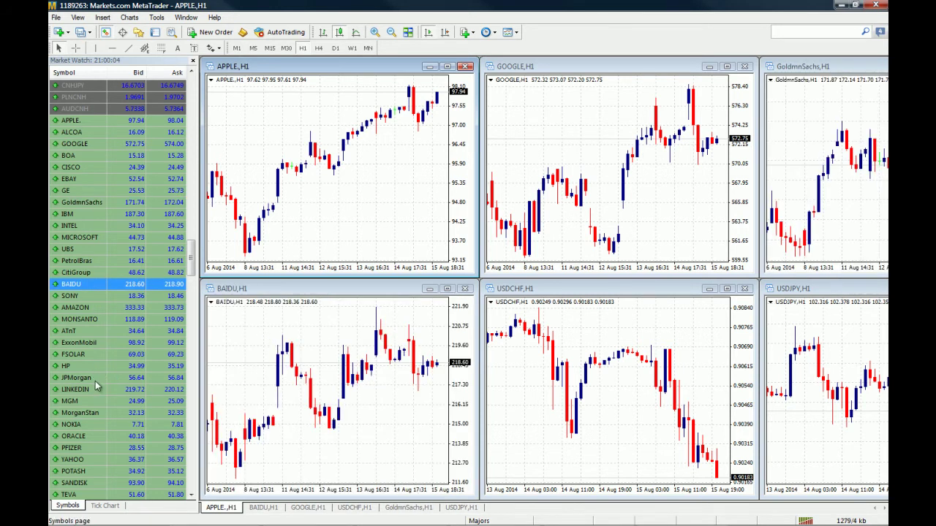
drag(193, 251, 192, 260)
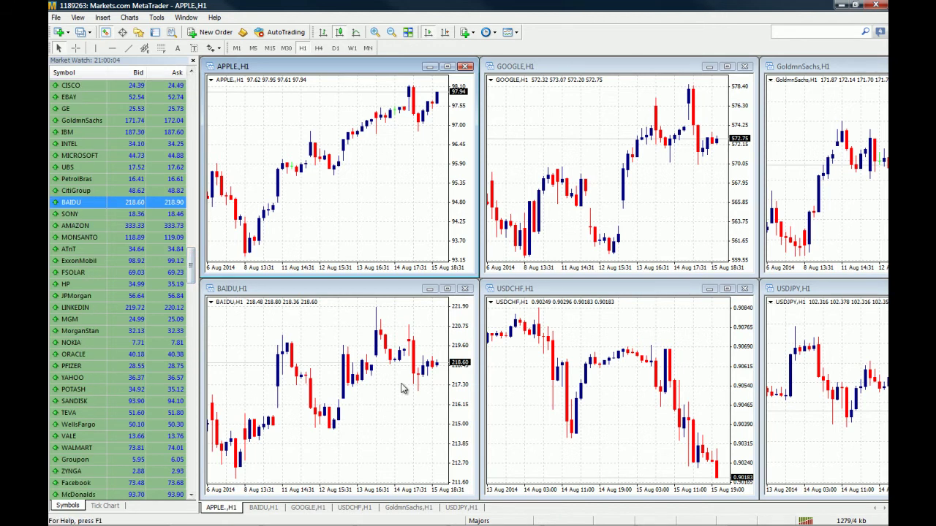
click(84, 307)
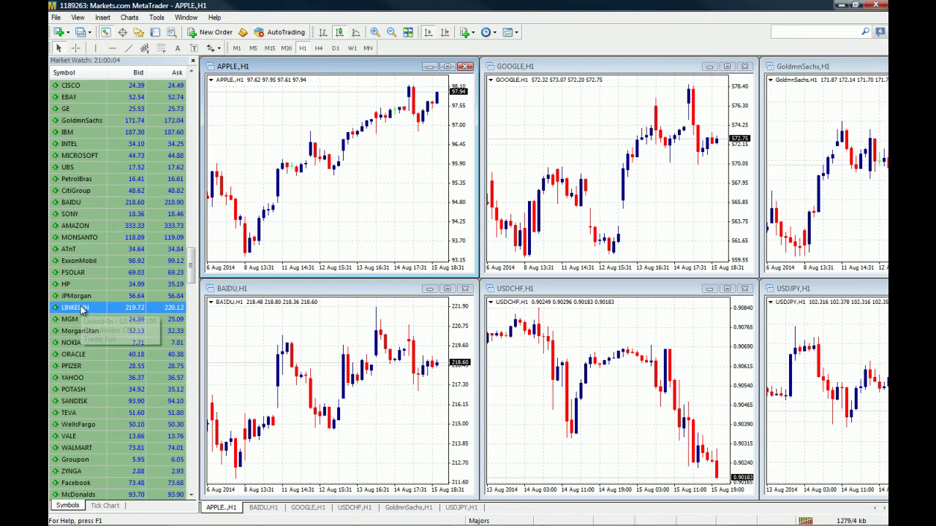
drag(560, 343, 561, 344)
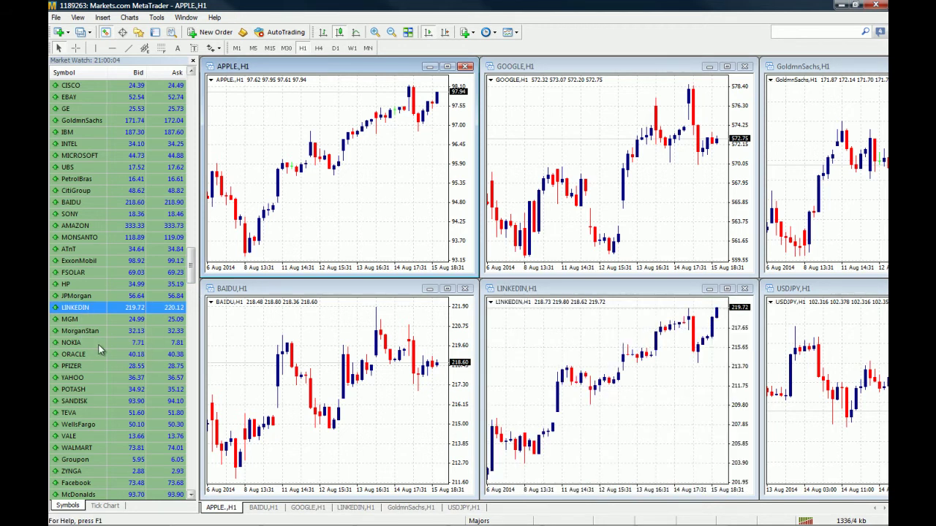
drag(88, 378, 828, 370)
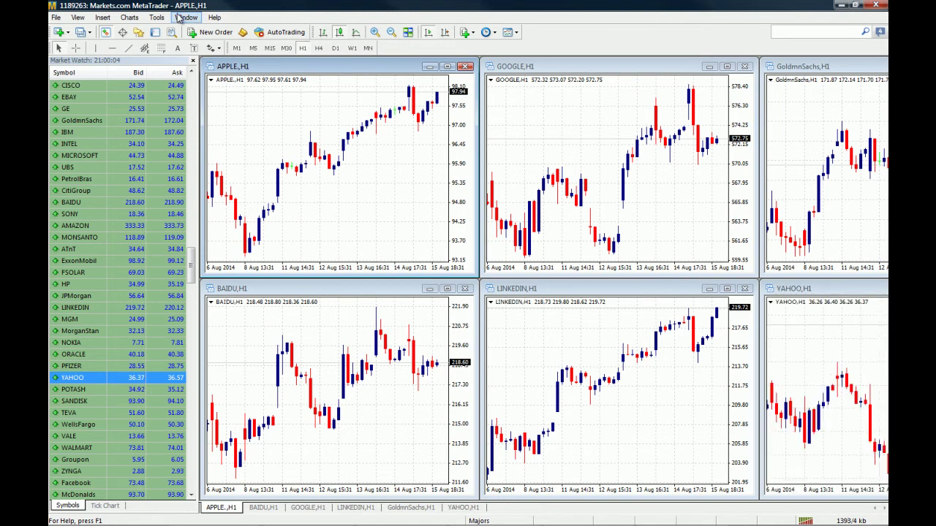
click(193, 60)
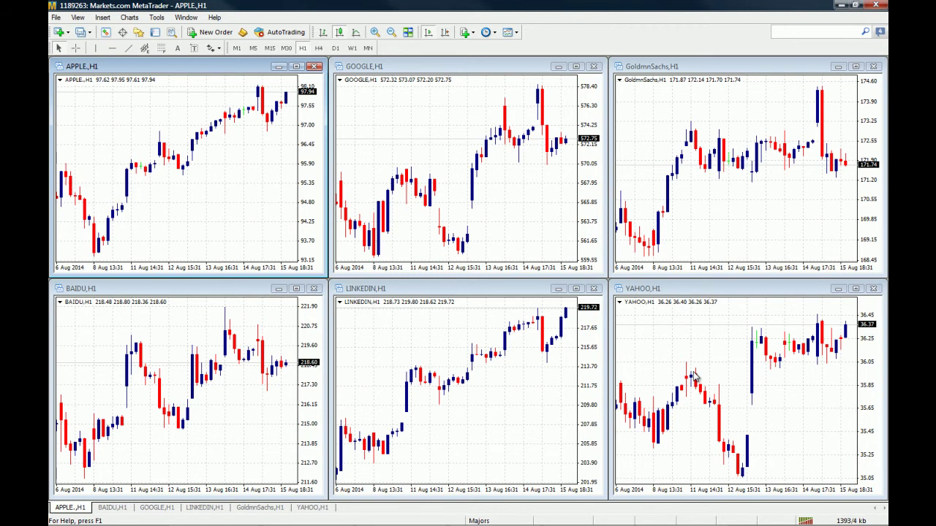
- Save the layout of six stock charts as a new profile named Stocks
click(55, 17)
mouse_move(88, 73)
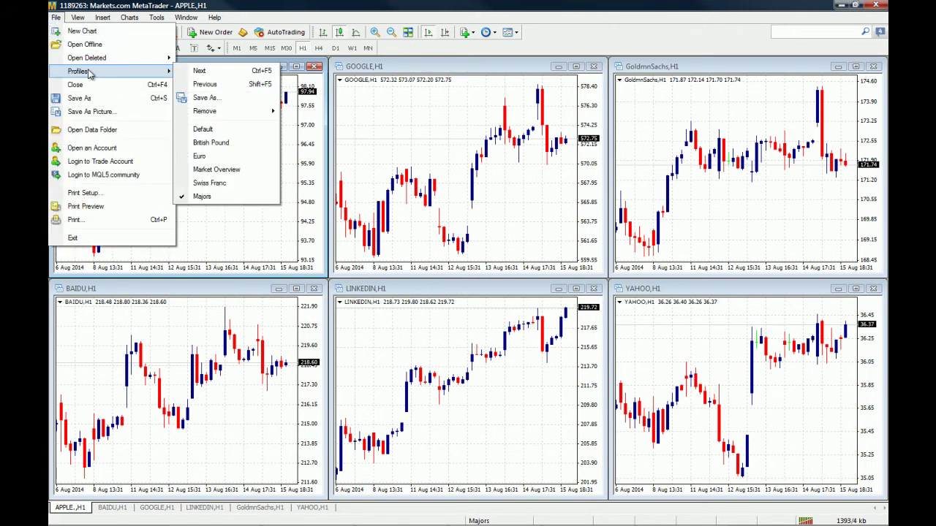
click(209, 98)
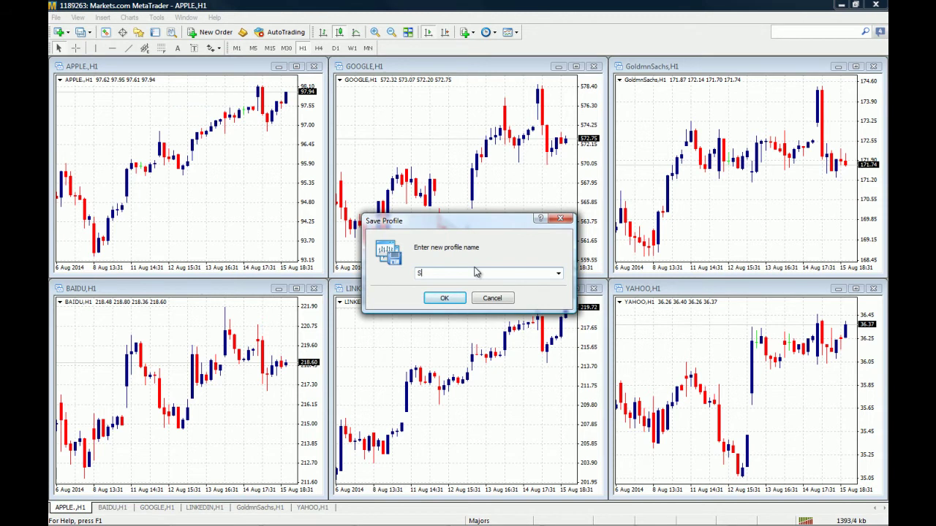
text(Stocks)
click(445, 298)
- Show the Market Watch and replace the upper row's charts with XAUUSD, Oil and USA30
click(105, 31)
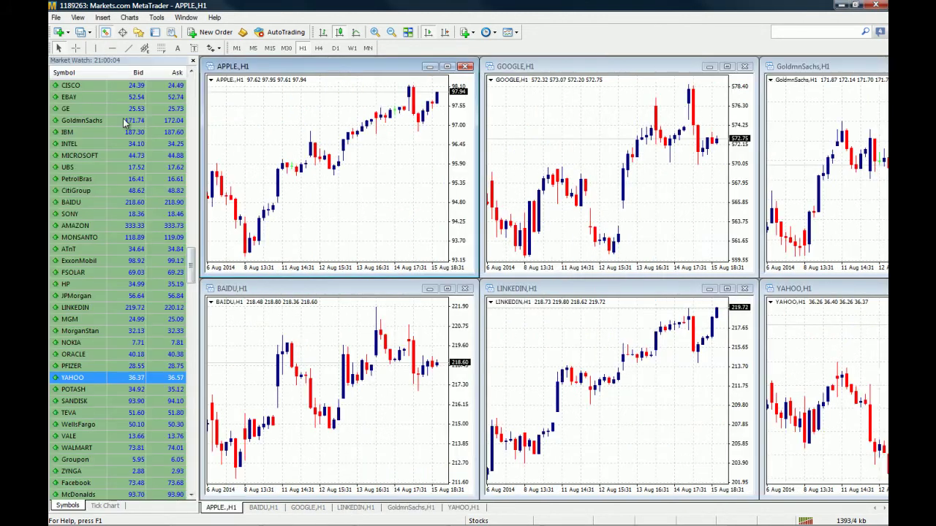
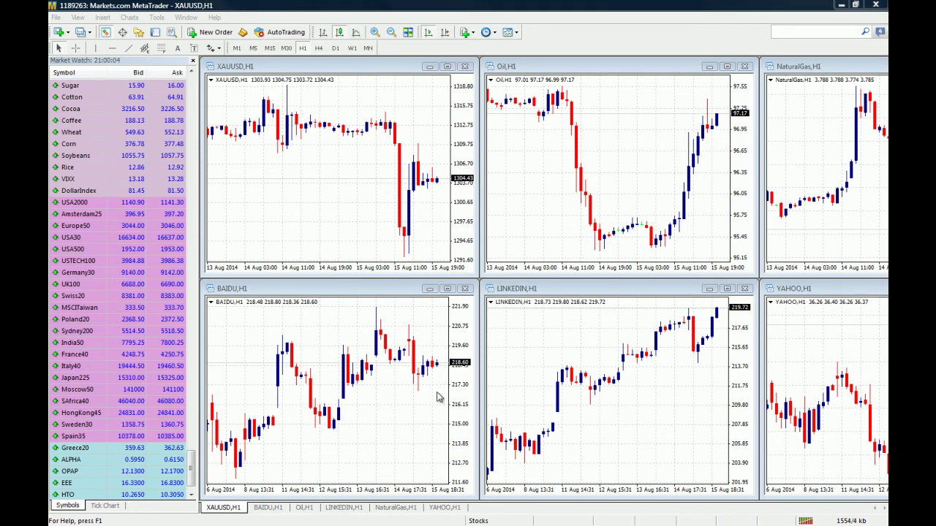
drag(81, 241, 803, 131)
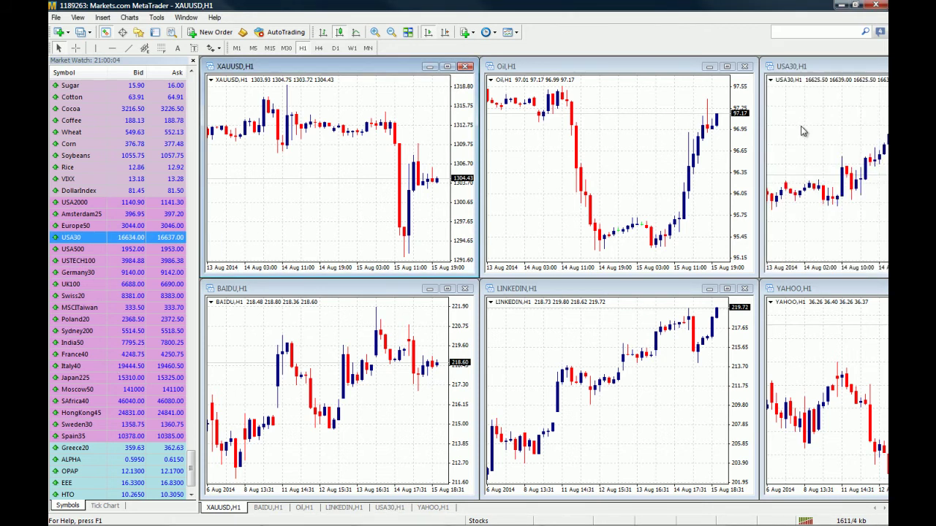
- Replace the lower row's BAIDU, LINKEDIN and YAHOO charts with USA500, Germany30 and UK100, and hide the Market Watch
drag(77, 248, 297, 380)
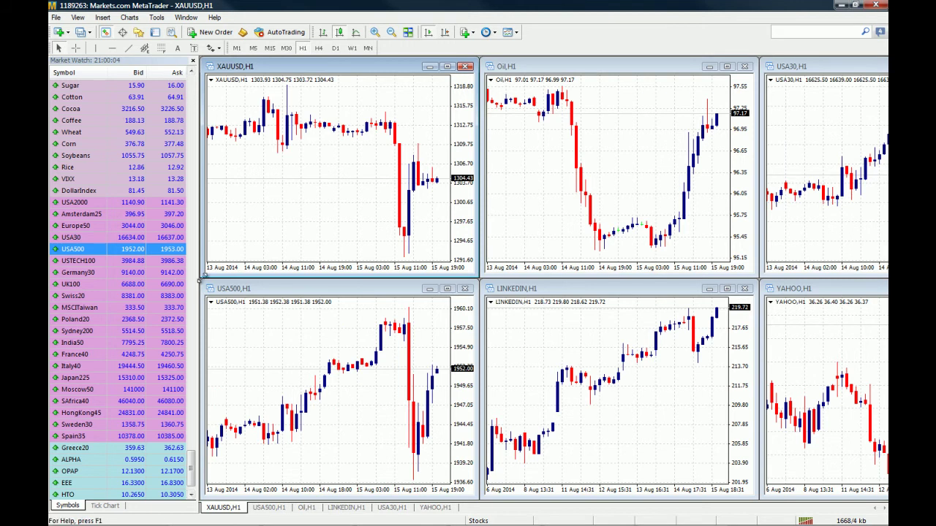
click(75, 274)
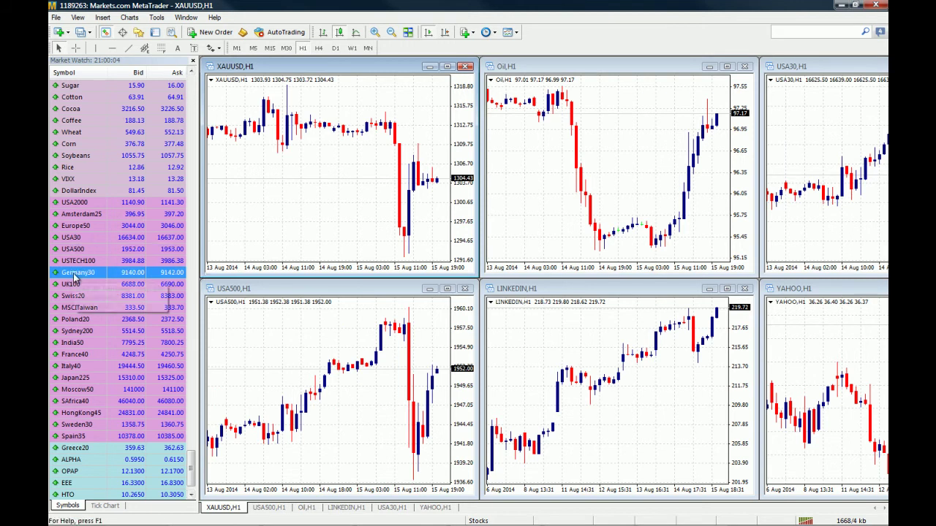
drag(627, 363, 626, 364)
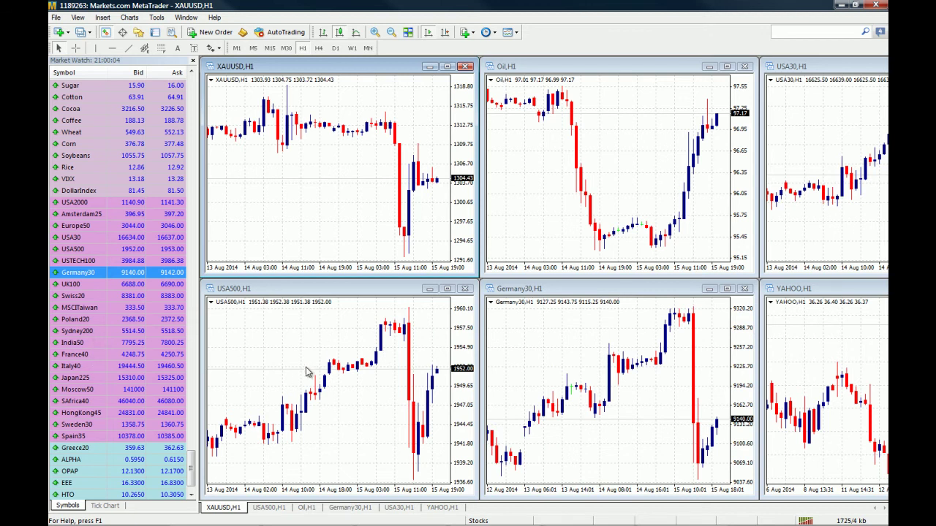
click(71, 285)
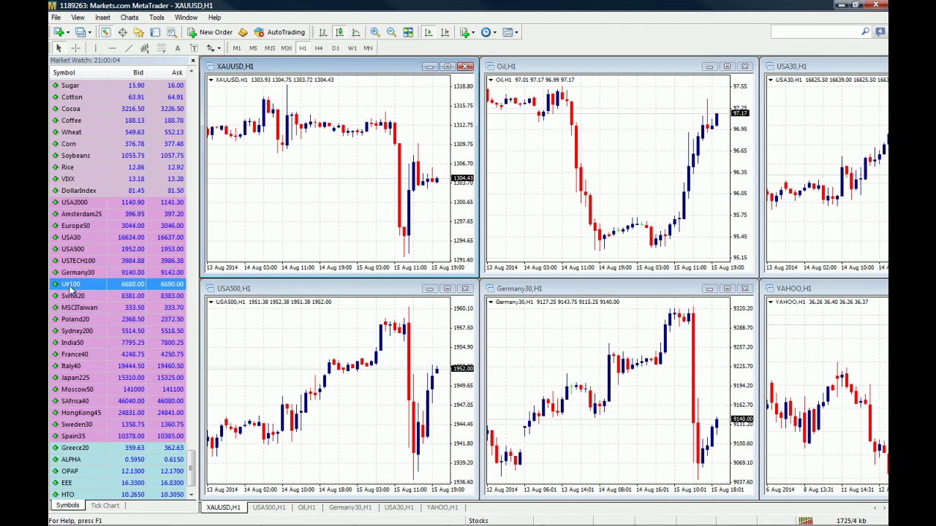
drag(850, 368, 850, 368)
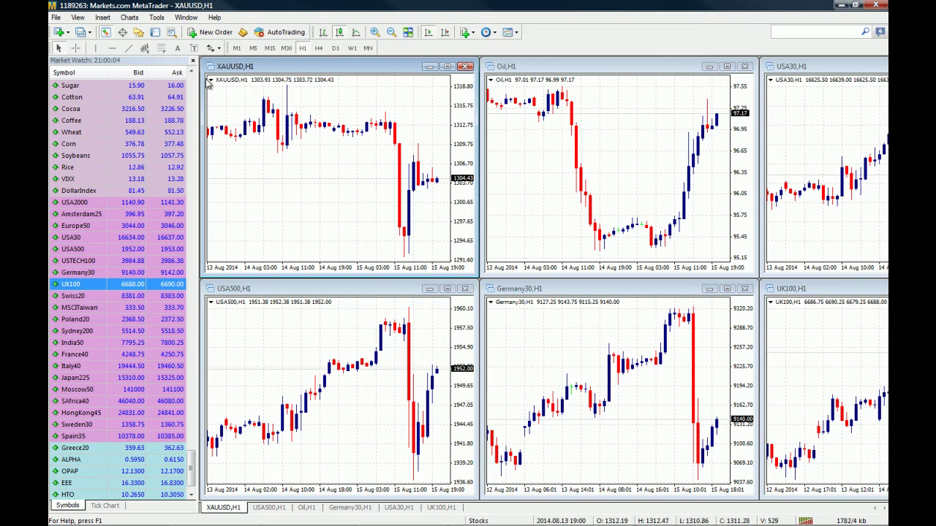
click(193, 61)
- Save the layout of index, oil and gold charts as a new profile named stock indices crude and gold
click(55, 16)
mouse_move(77, 71)
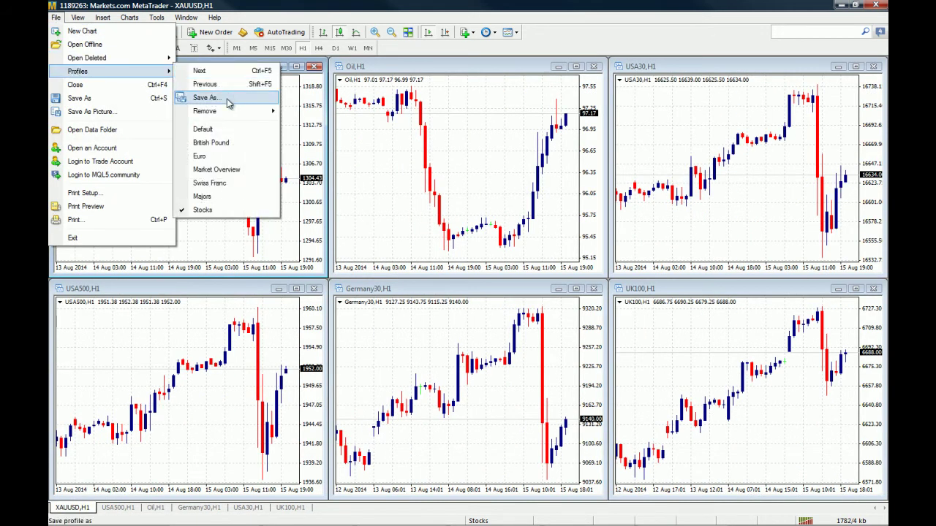
click(196, 99)
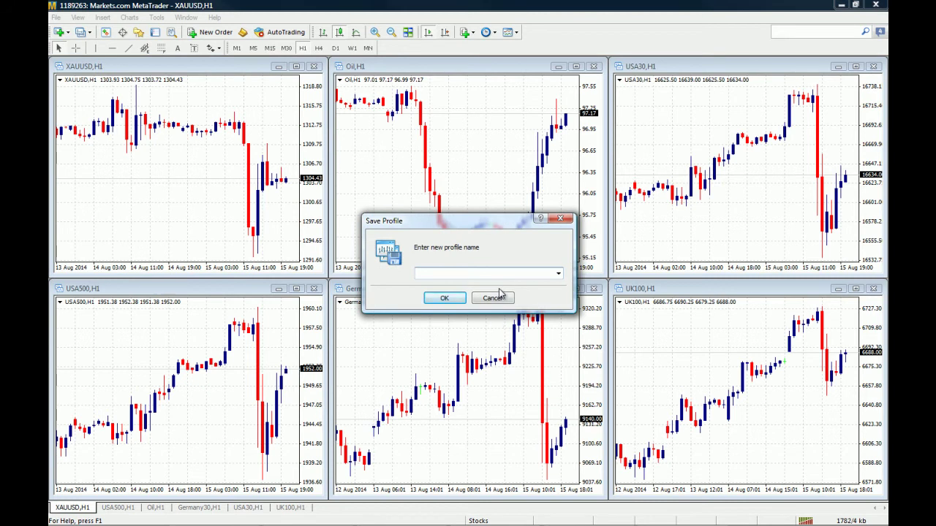
text(stock indi)
text(ces and)
key(BackSpace)
key(BackSpace)
key(BackSpace)
key(BackSpace)
key(BackSpace)
text(, crude and gold)
click(447, 302)
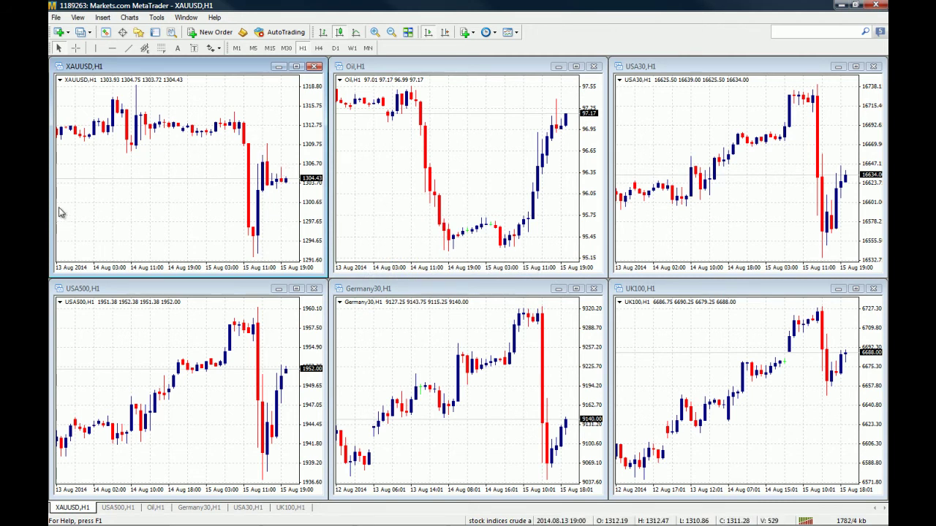
- Switch to the saved Stocks profile
click(61, 20)
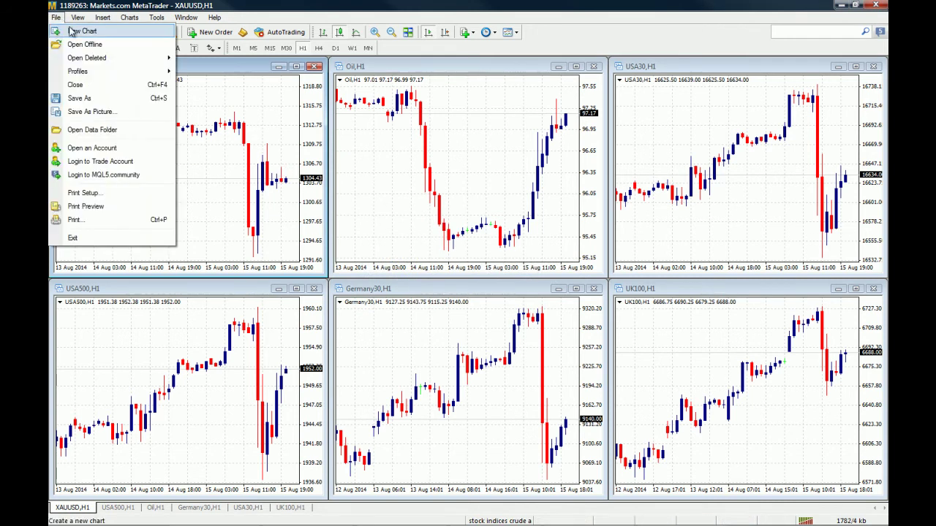
mouse_move(106, 70)
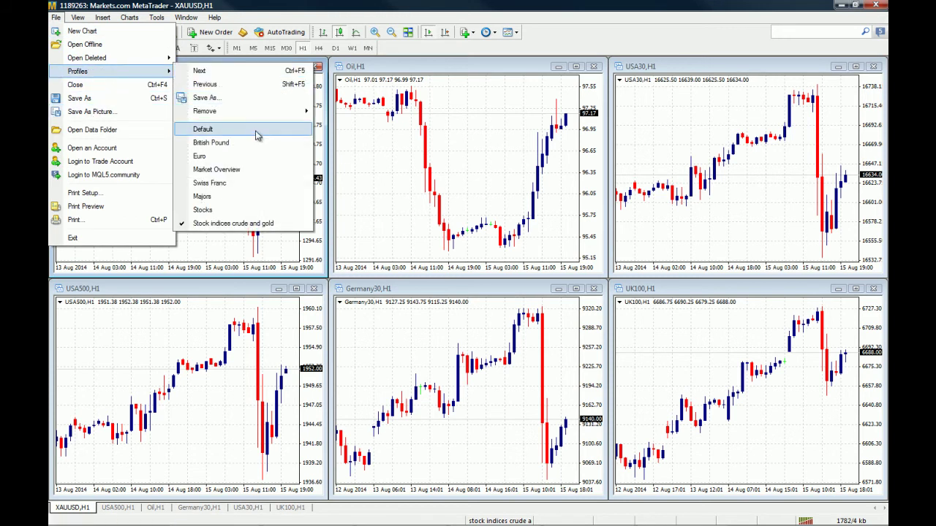
click(249, 212)
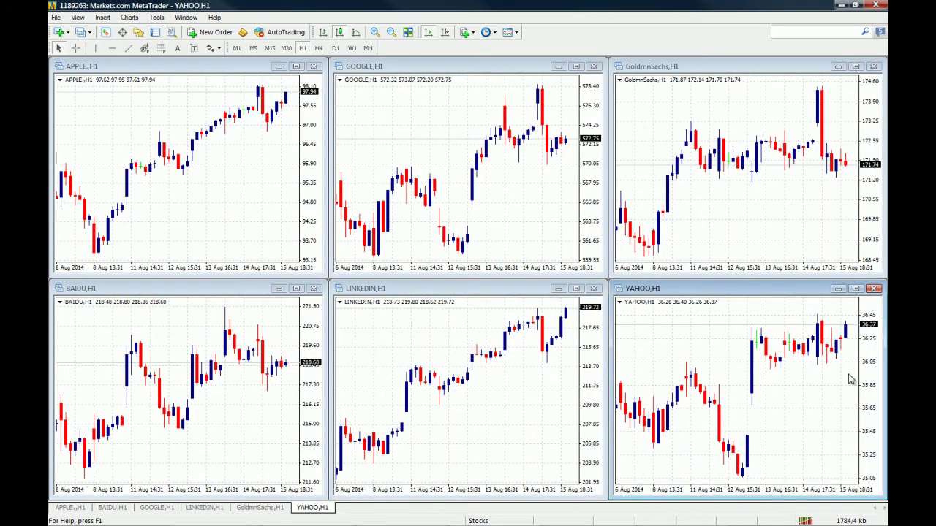
- Load the Majors profile to bring back the six currency pair charts
click(62, 33)
click(55, 16)
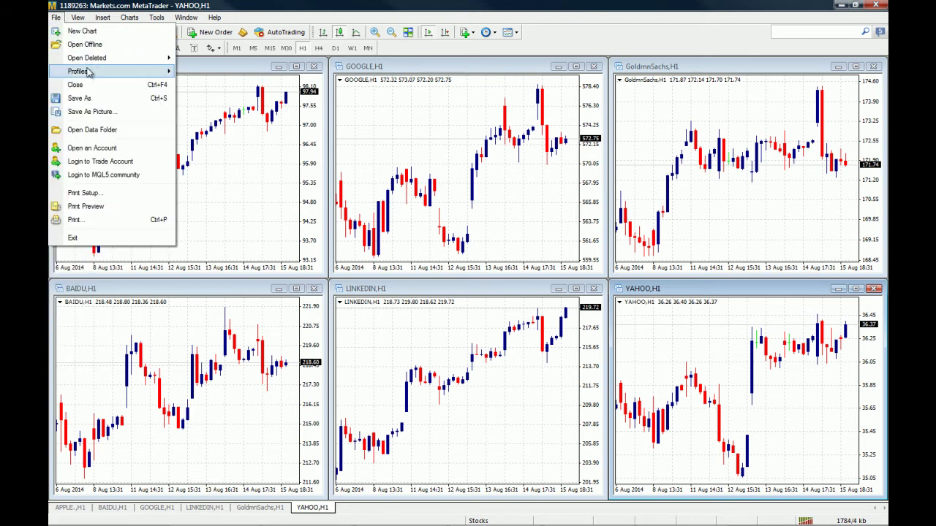
mouse_move(99, 78)
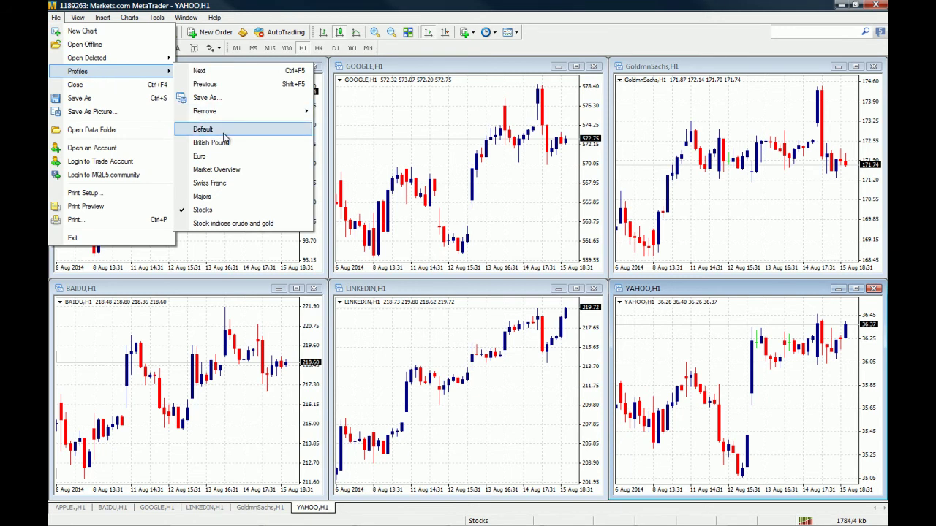
click(229, 196)
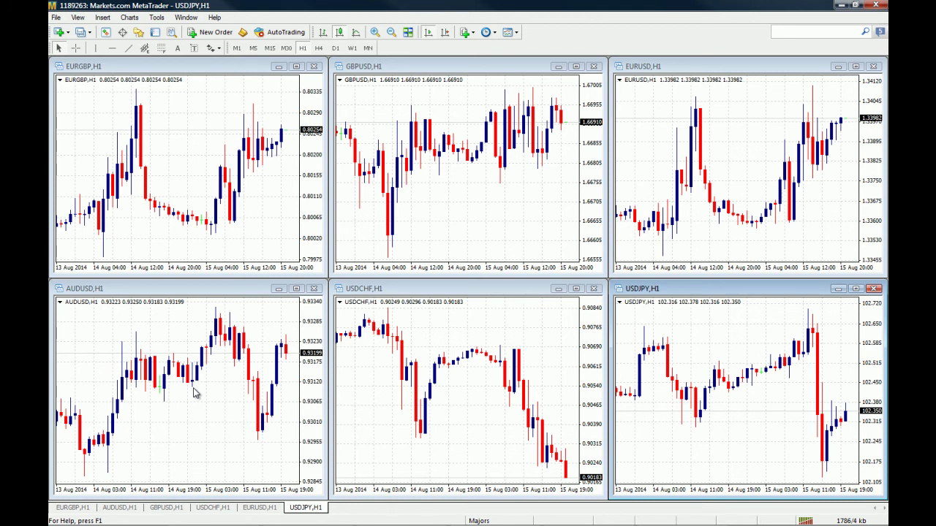
- Open additional USDCHF, EURUSD, USDCAD and AUDUSD charts in the Majors profile
key(ctrl+F6)
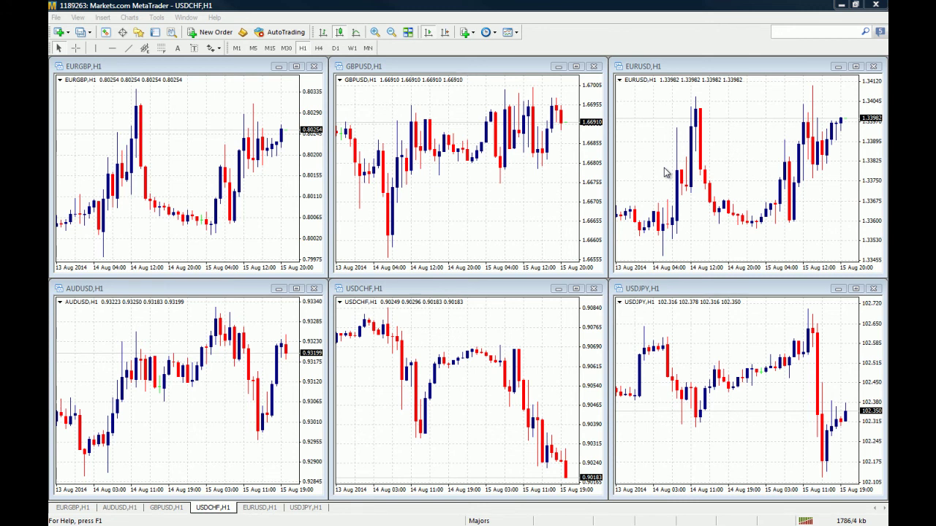
click(227, 128)
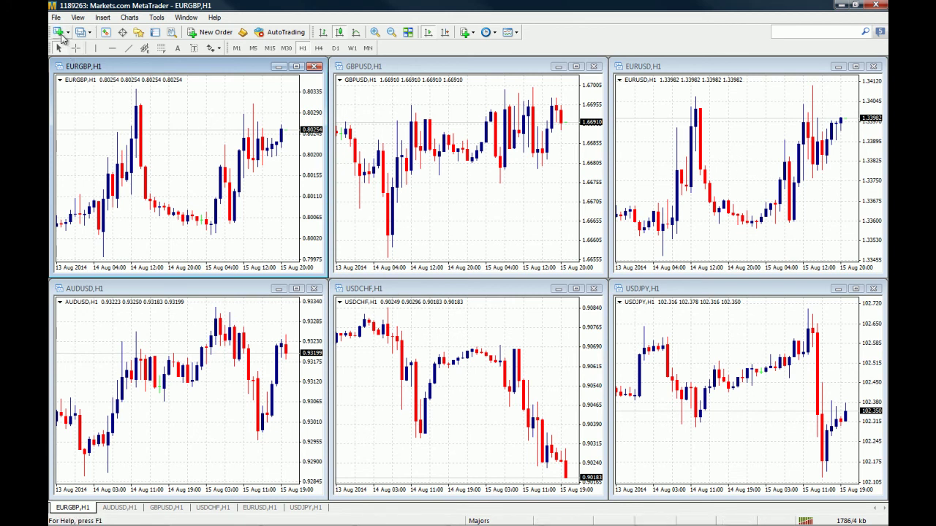
click(61, 32)
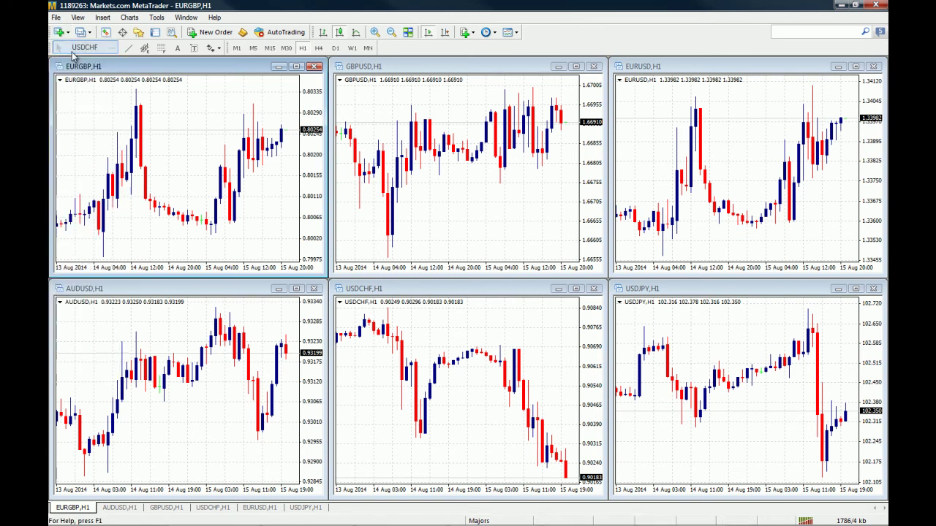
click(80, 48)
click(58, 32)
click(85, 74)
click(60, 33)
click(85, 101)
click(59, 33)
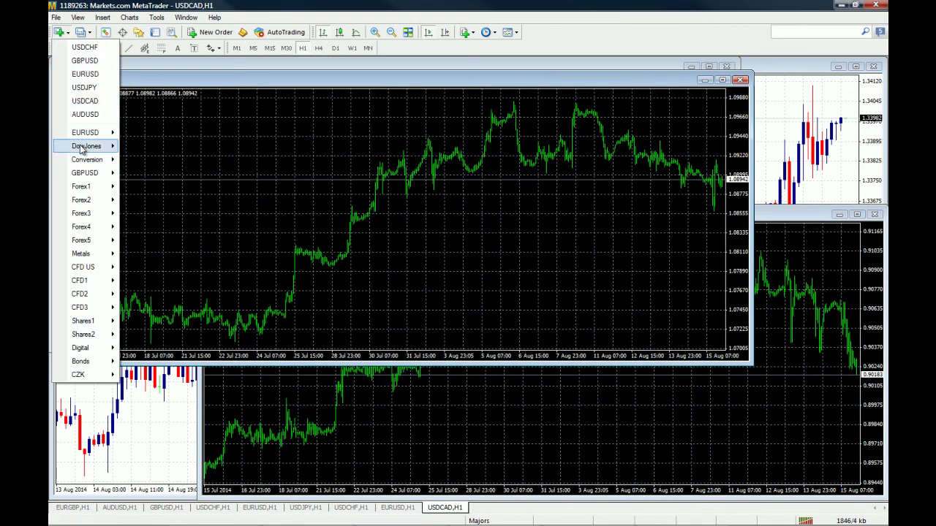
click(85, 114)
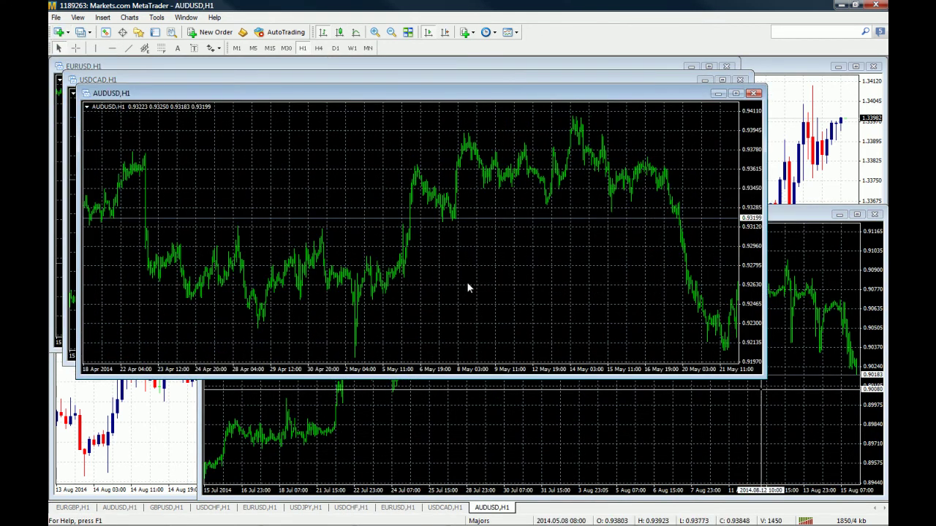
- Tile the chart windows, close the four added charts and tile the original six currency charts again
click(185, 17)
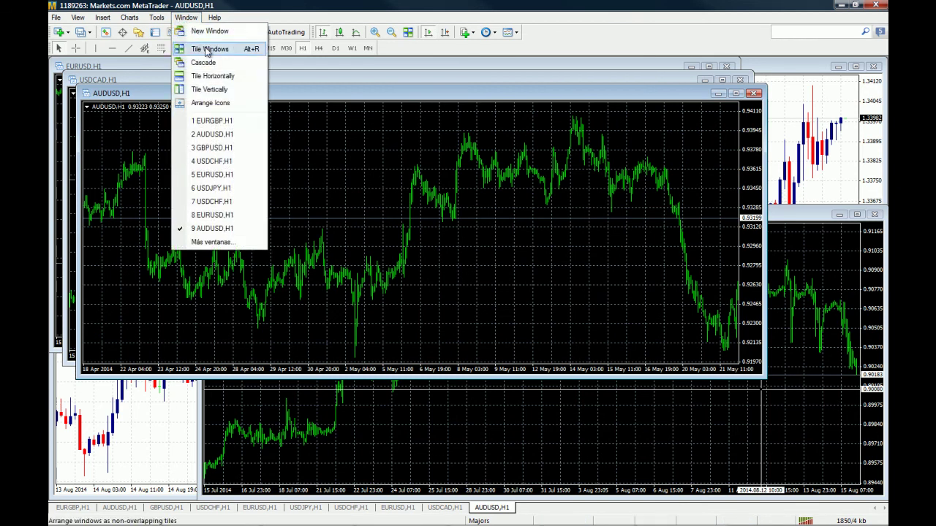
click(209, 48)
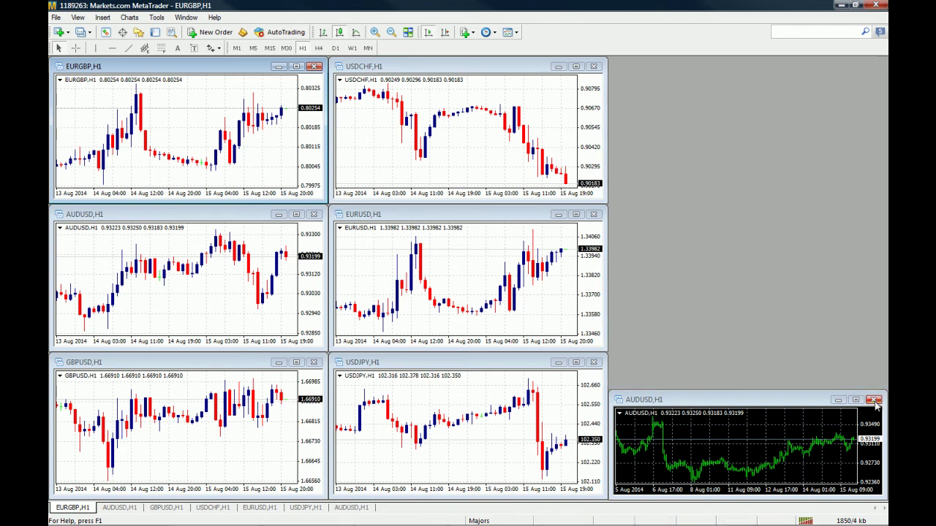
click(874, 401)
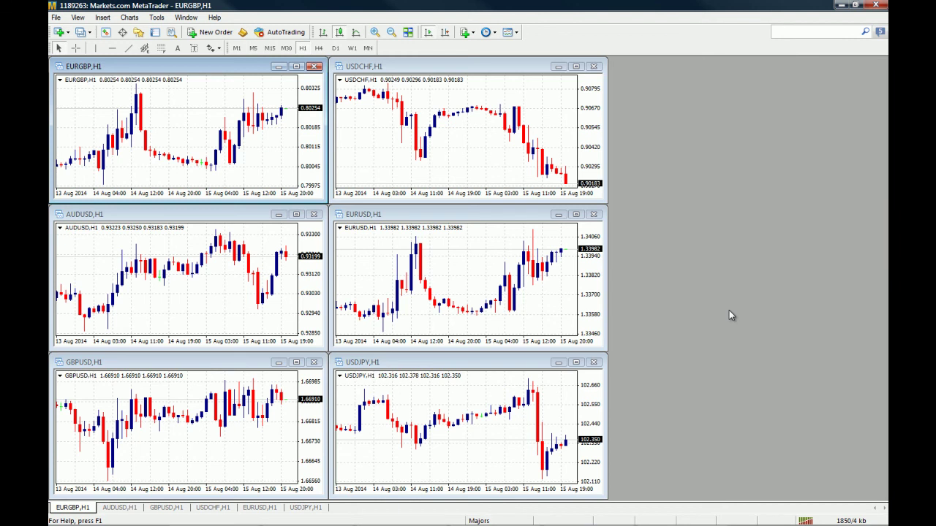
click(156, 17)
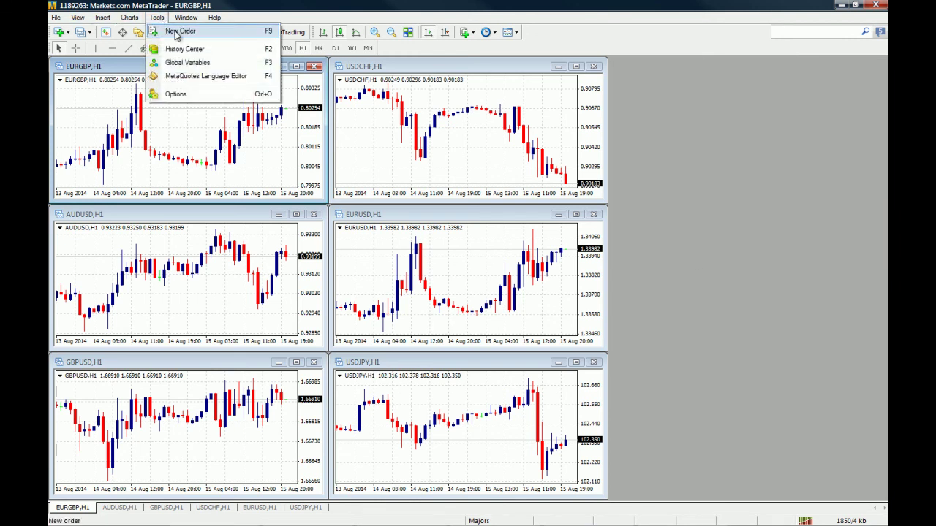
click(210, 49)
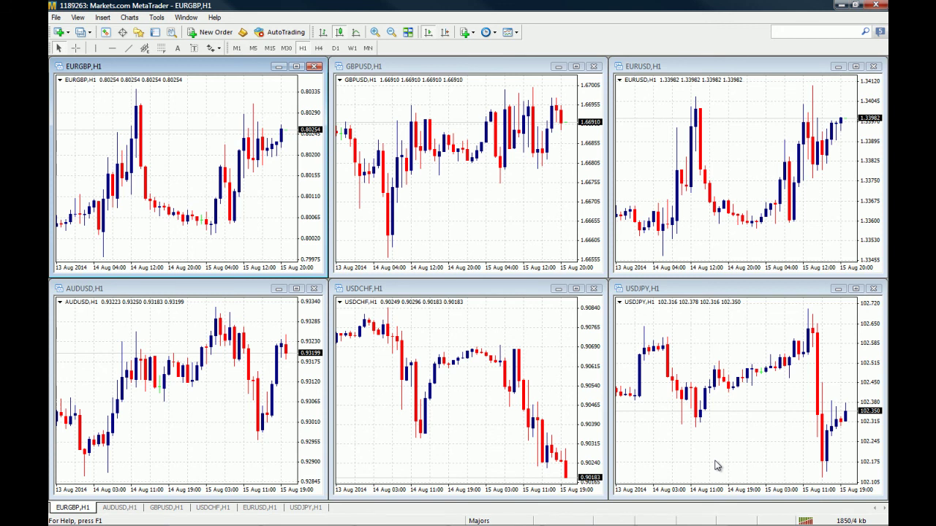
- Switch from the Majors profile to the Stocks profile
click(57, 17)
click(401, 154)
click(55, 16)
mouse_move(79, 71)
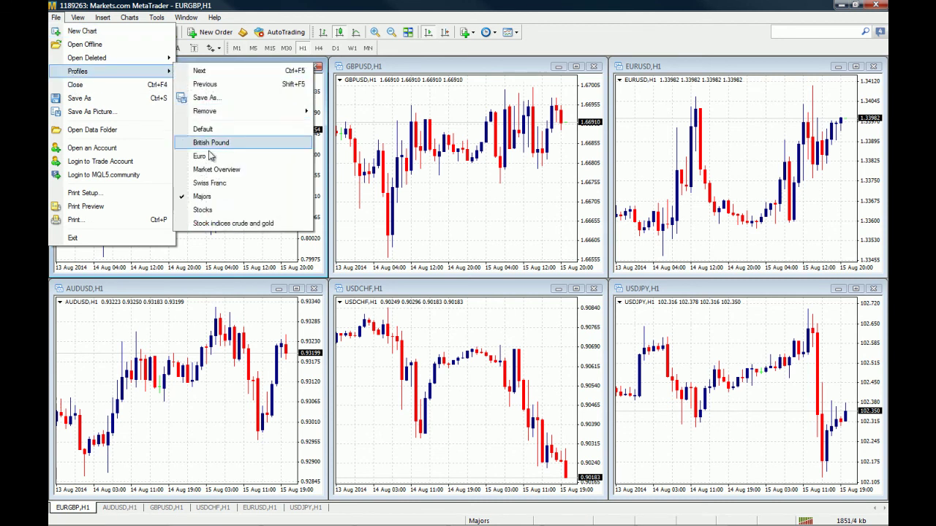
click(209, 210)
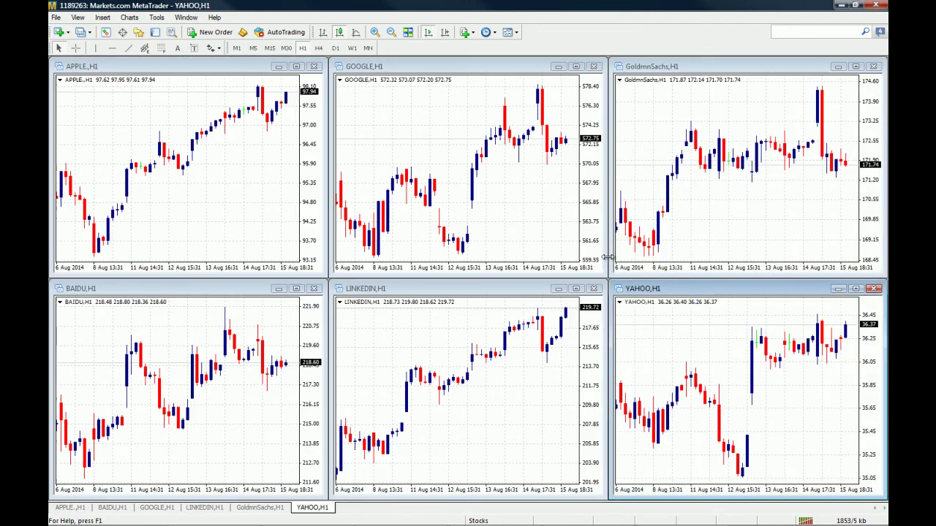